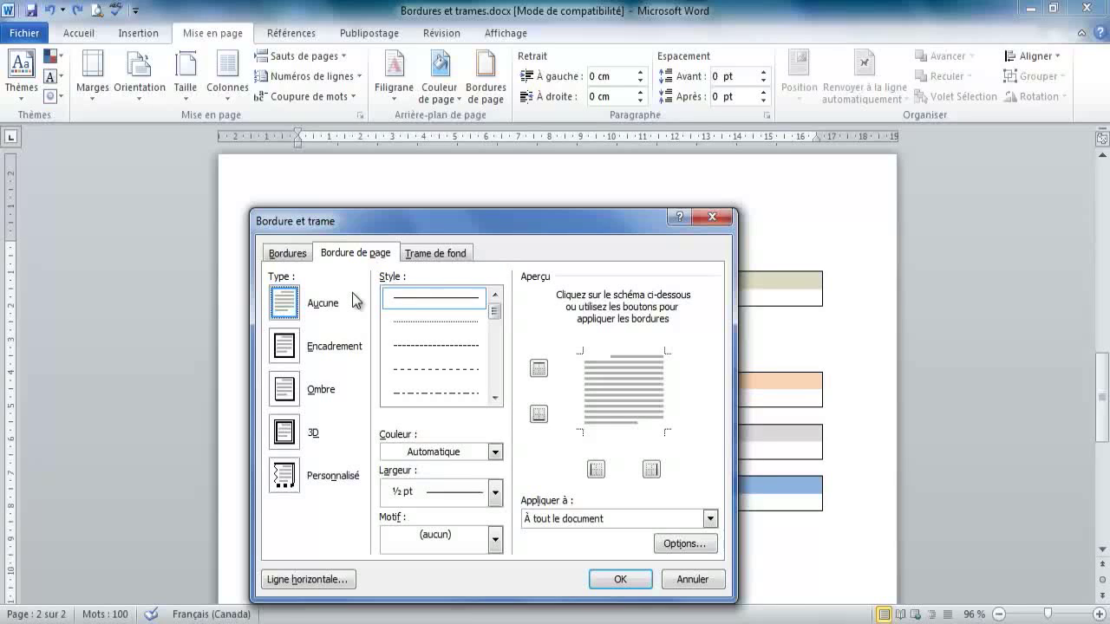
left_click(283, 346)
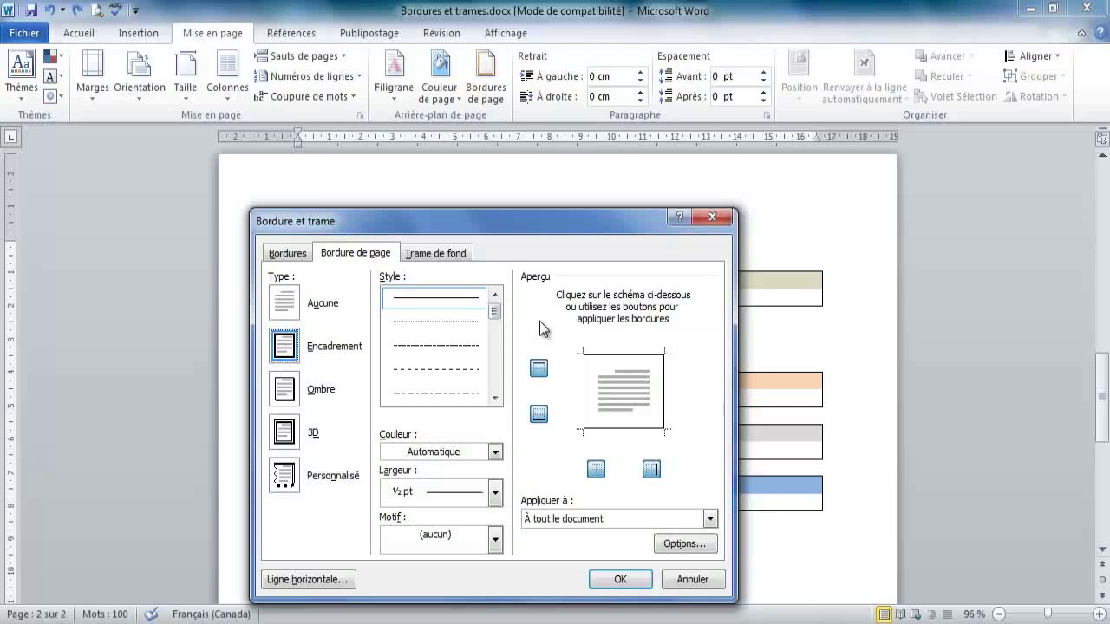
left_click(538, 371)
left_click(538, 414)
left_click(538, 414)
left_click(538, 369)
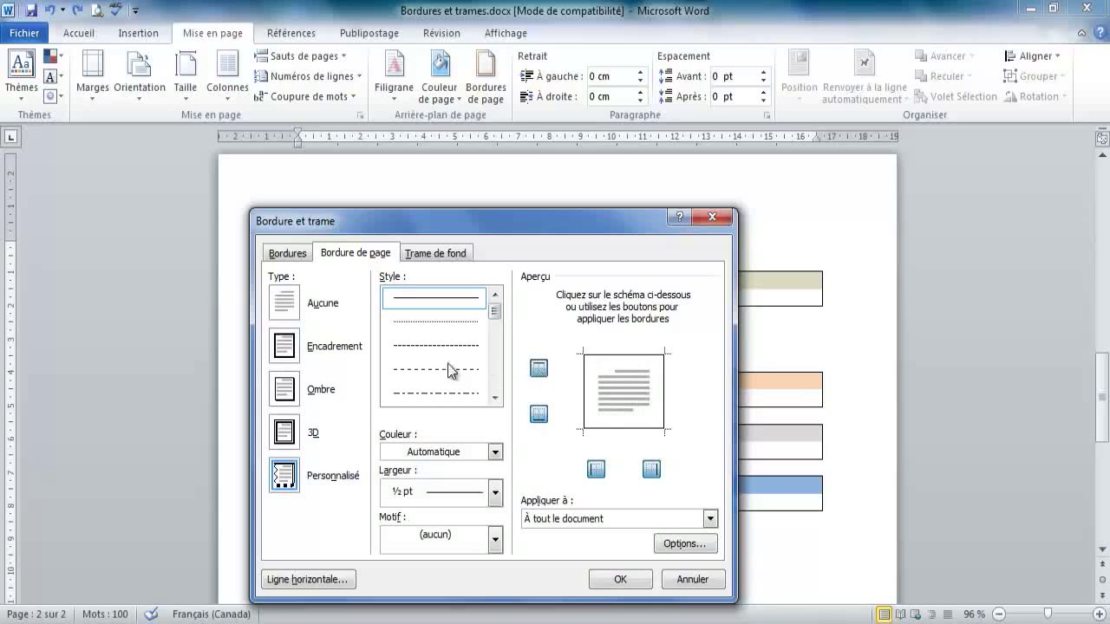
- Choose the Encadrement type for the page border and set it to apply to À cette section
left_click(287, 347)
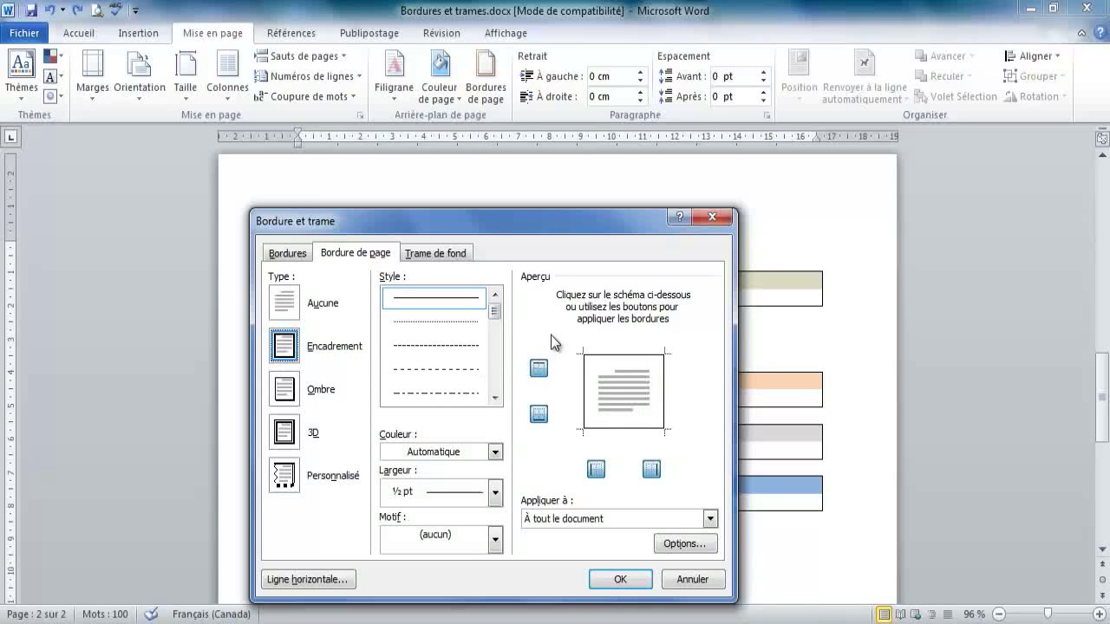
left_click(710, 519)
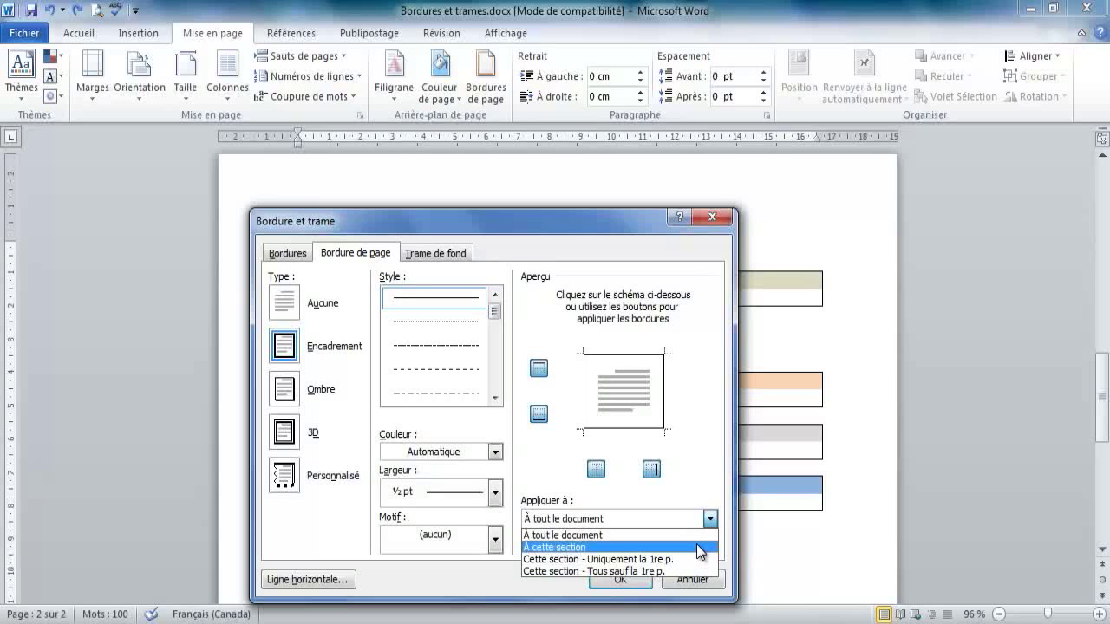
left_click(699, 548)
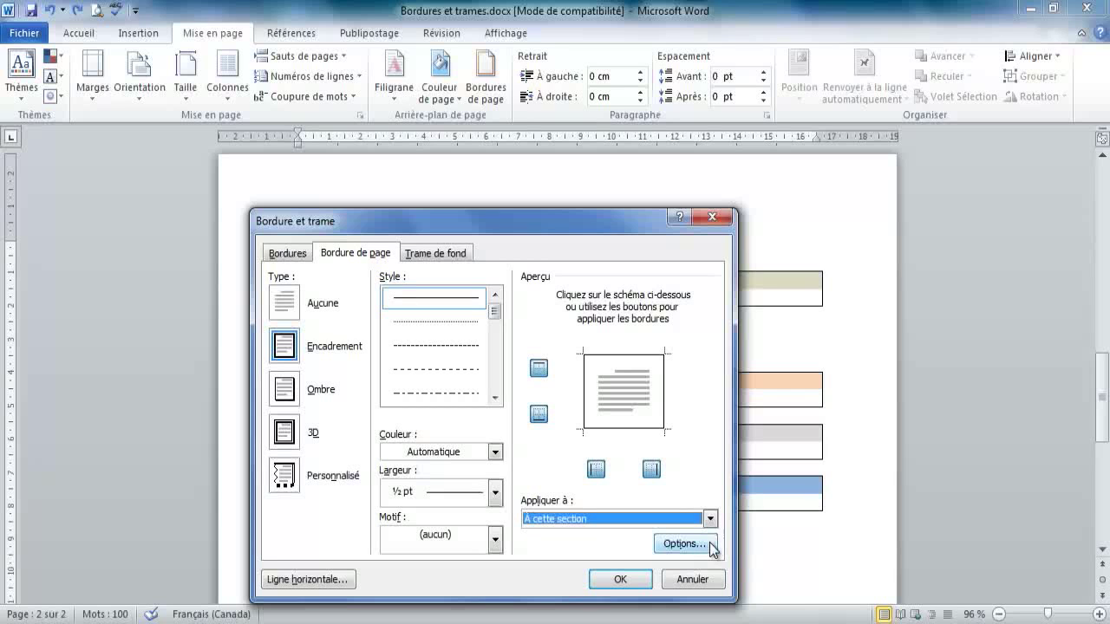
left_click(713, 548)
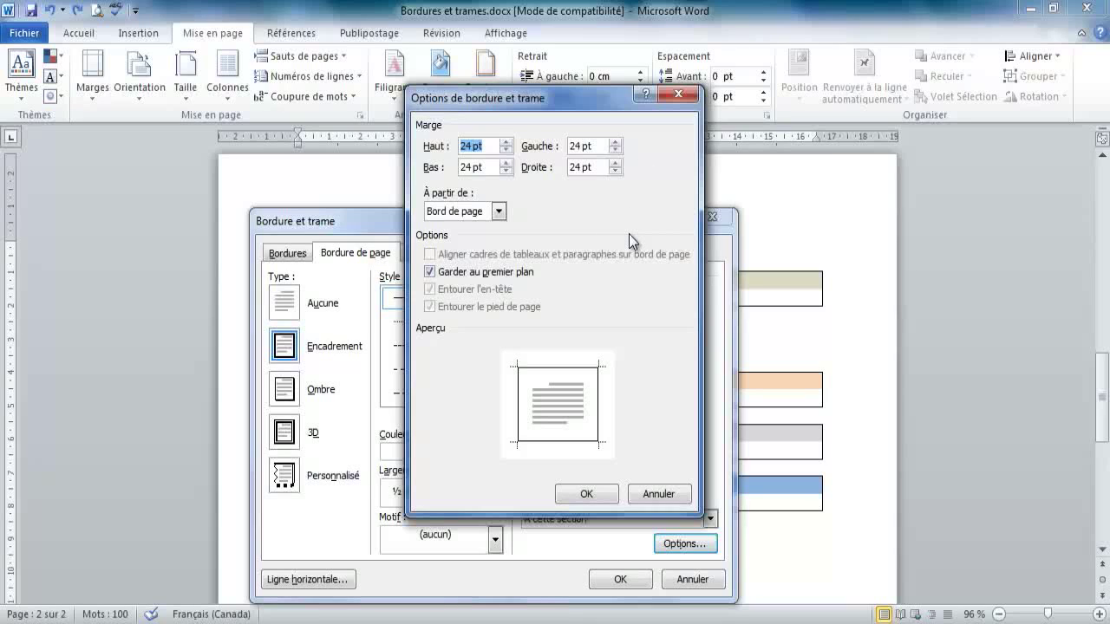
left_click(681, 496)
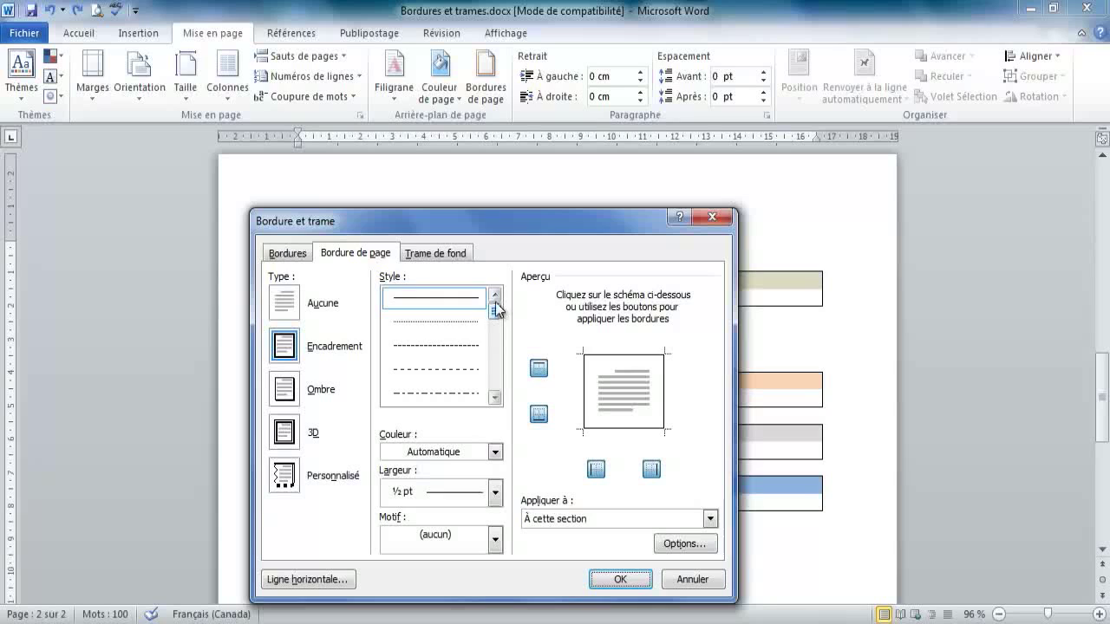
- Give the page border the double-line style and apply it to the page
left_click(494, 398)
left_click(494, 399)
left_click(475, 395)
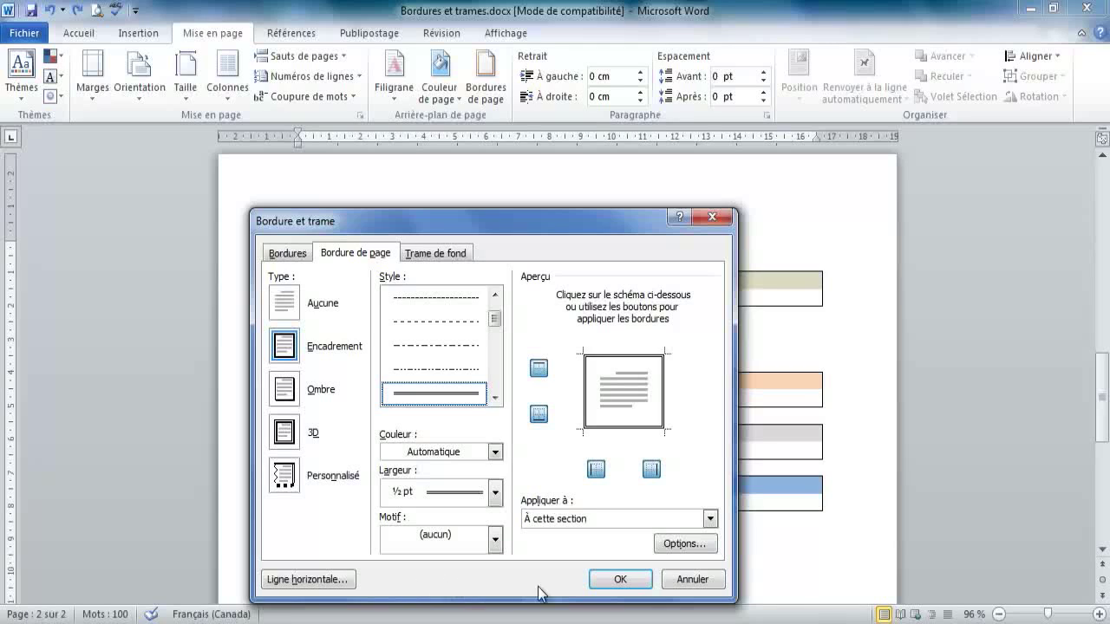
left_click(620, 579)
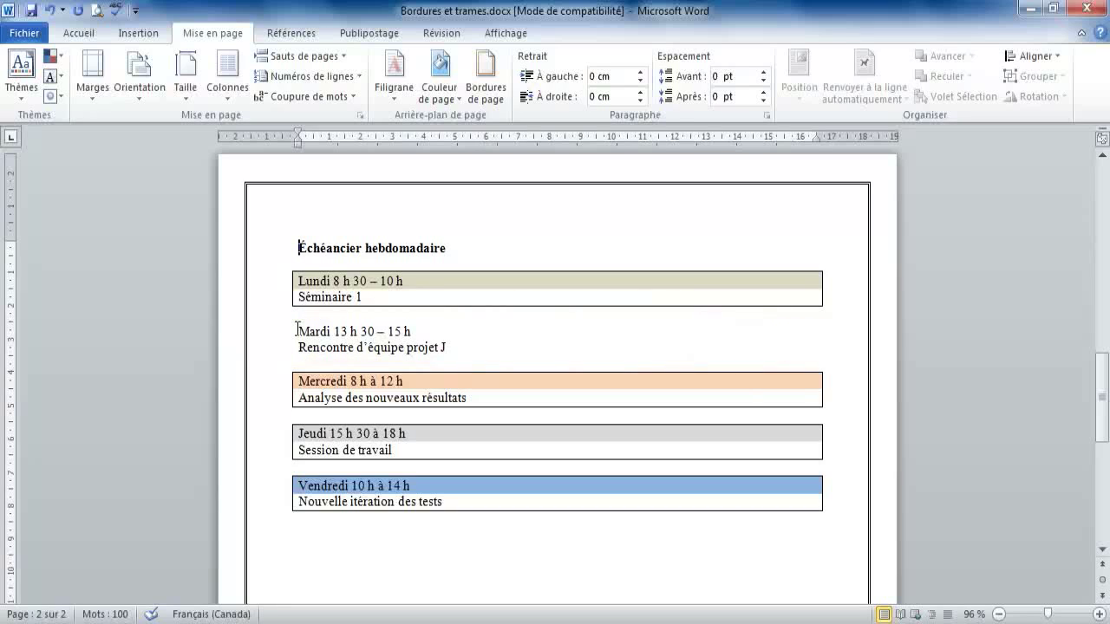
- Put an Encadrement border, applied to Paragraphe, around the two lines "Mardi 13 h 30 – 15 h" and "Rencontre d'équipe projet J"
left_click_drag(298, 330, 470, 347)
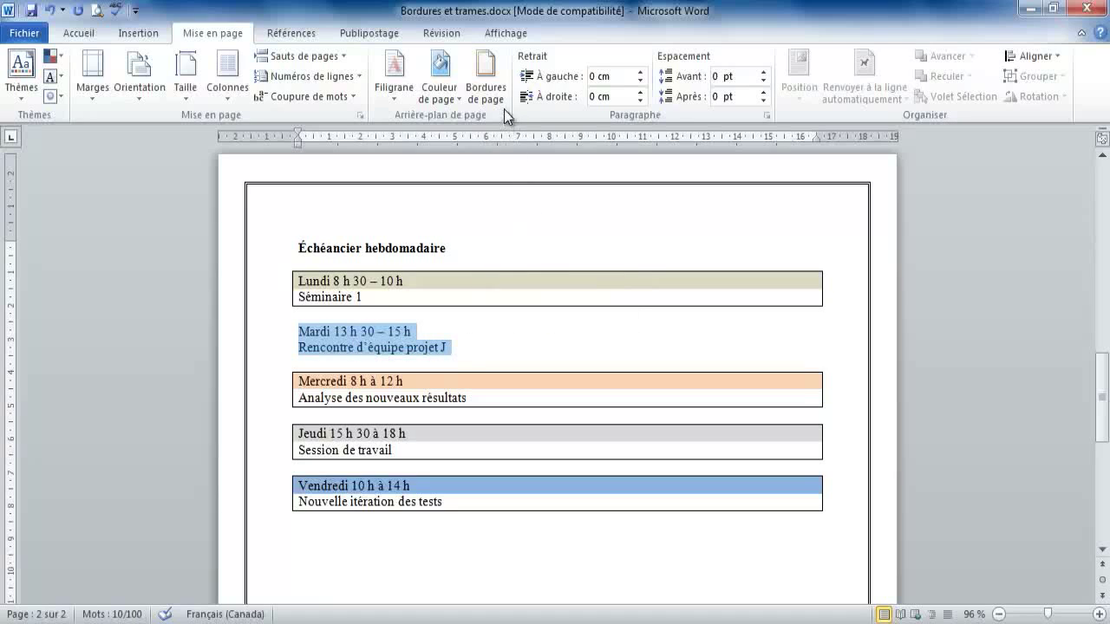
left_click(503, 70)
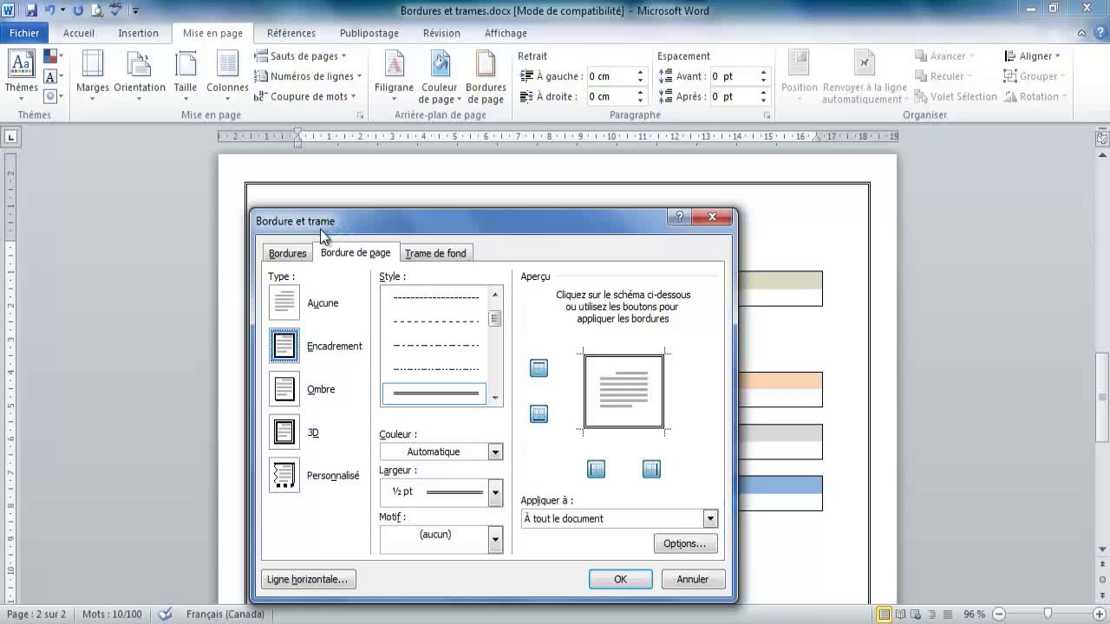
left_click(308, 251)
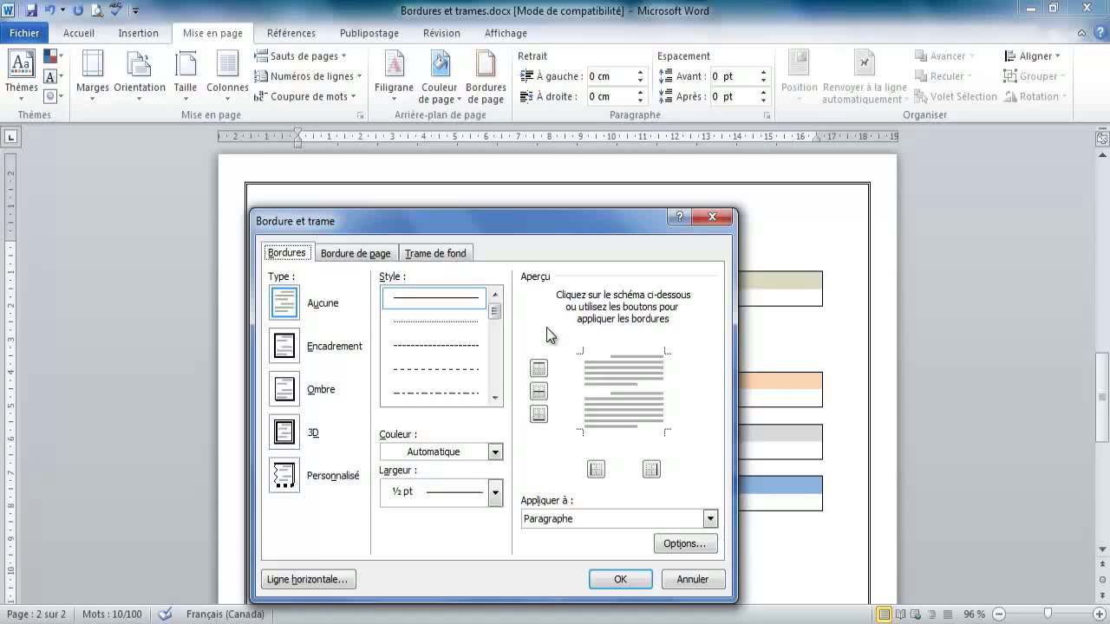
left_click(287, 344)
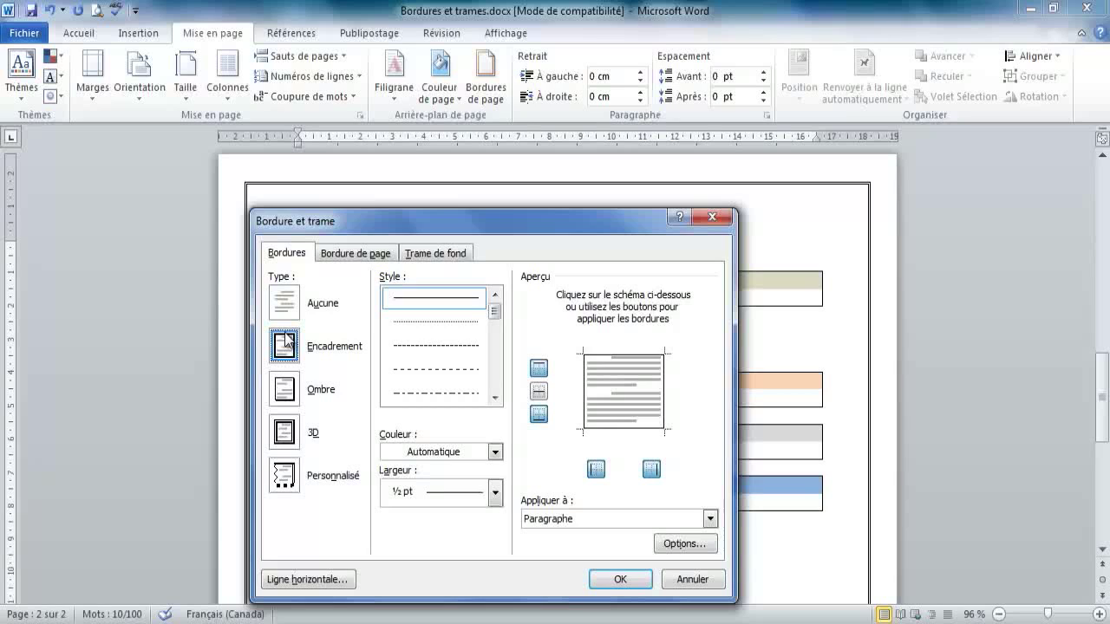
left_click(710, 519)
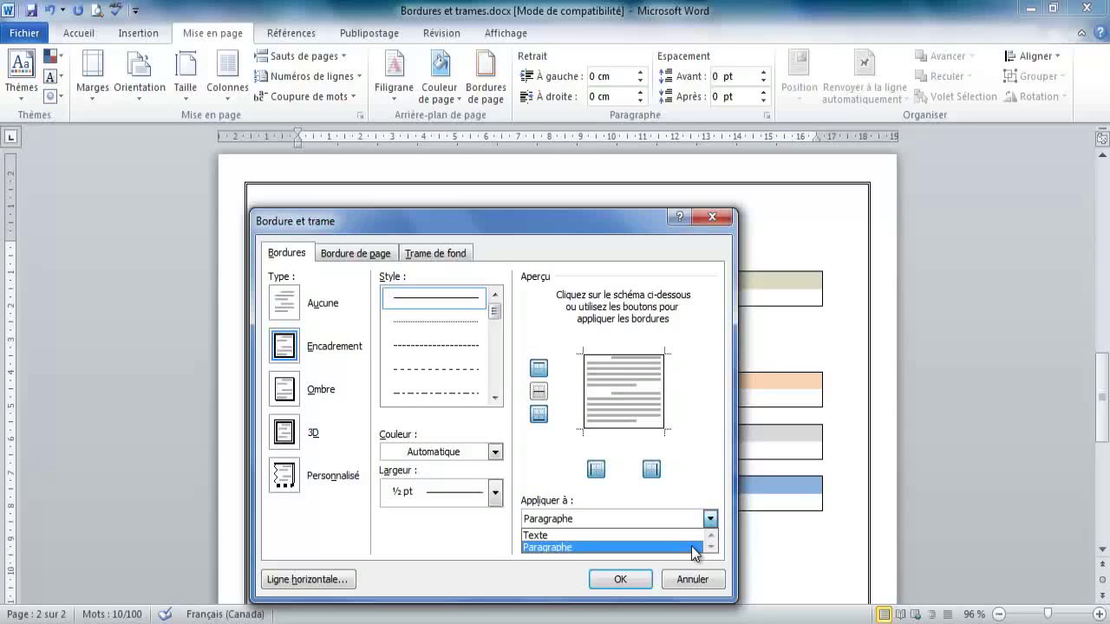
left_click(695, 548)
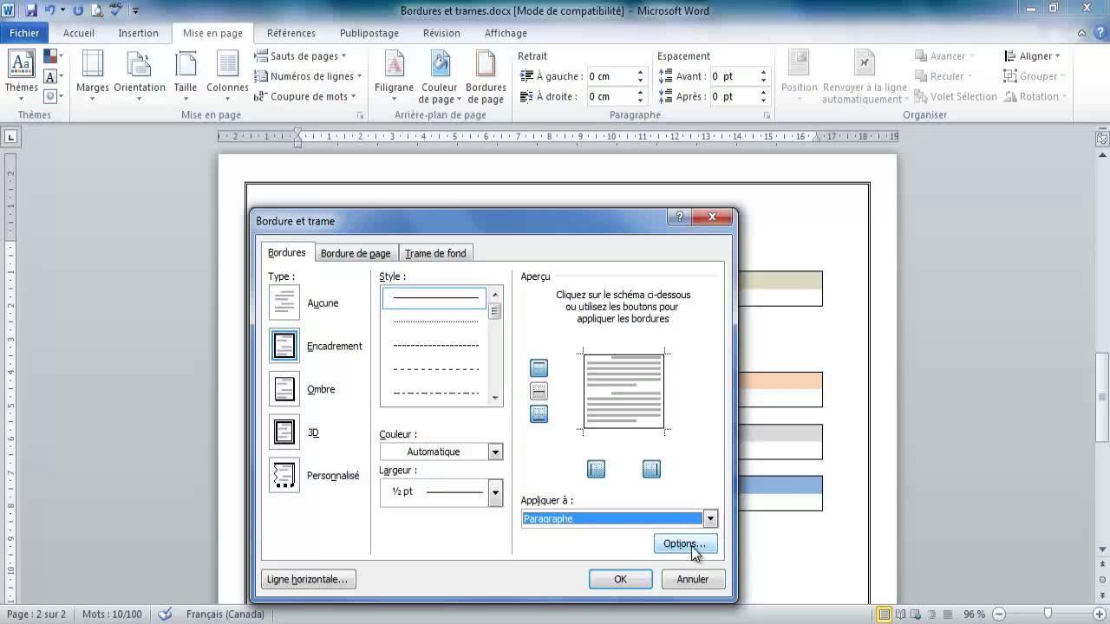
left_click(621, 579)
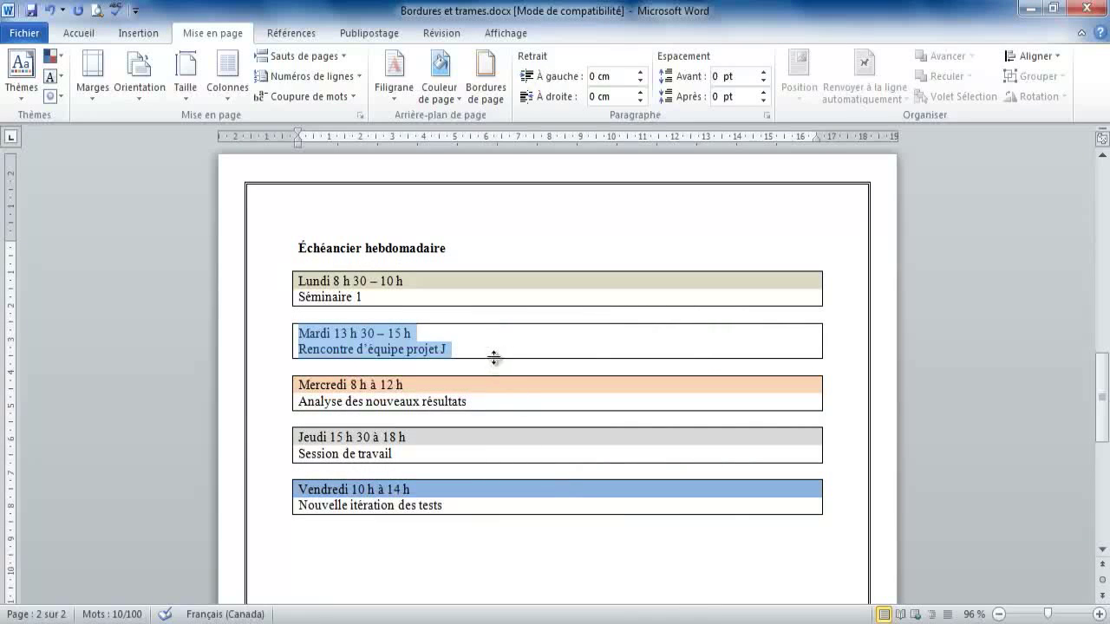
- Choose the green theme colour as the shading fill for the line "Mardi 13 h 30 – 15 h"
left_click(300, 333)
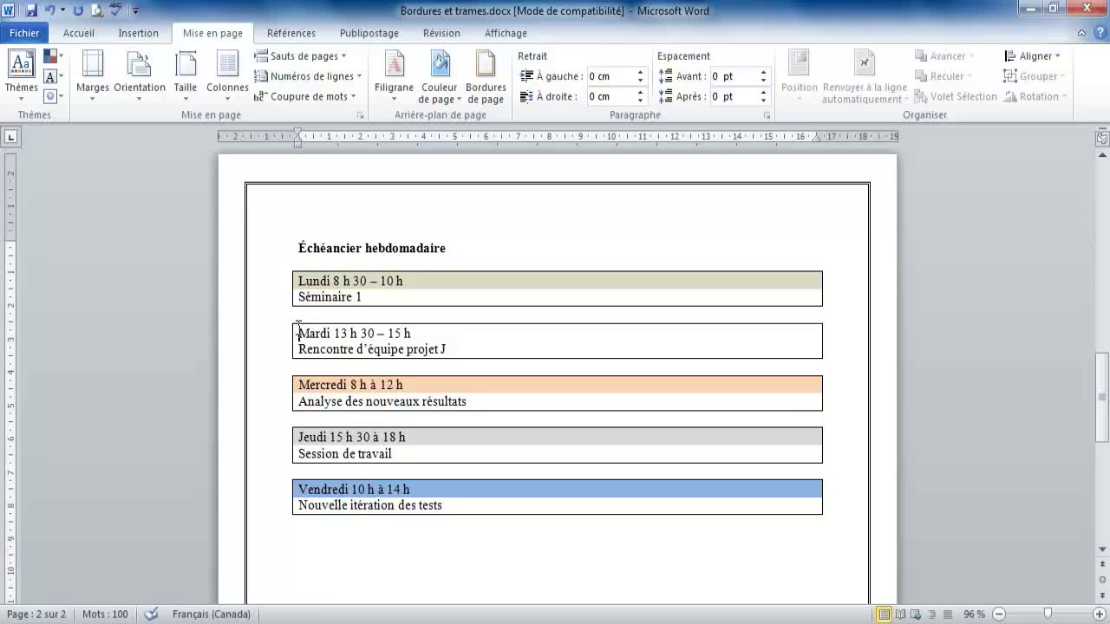
left_click_drag(299, 333, 441, 334)
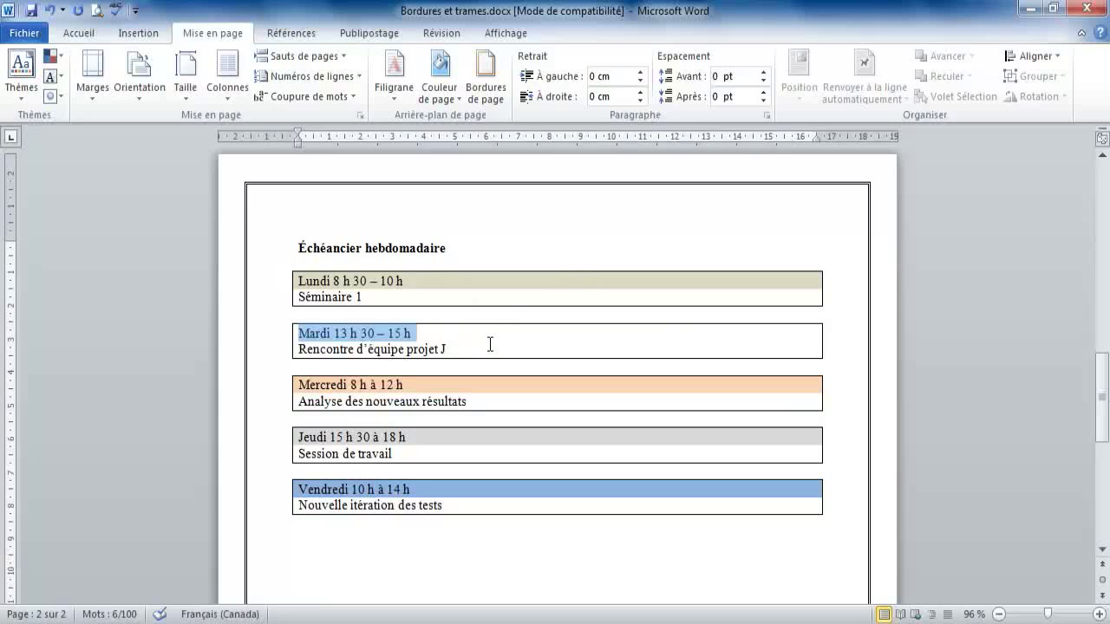
left_click(505, 68)
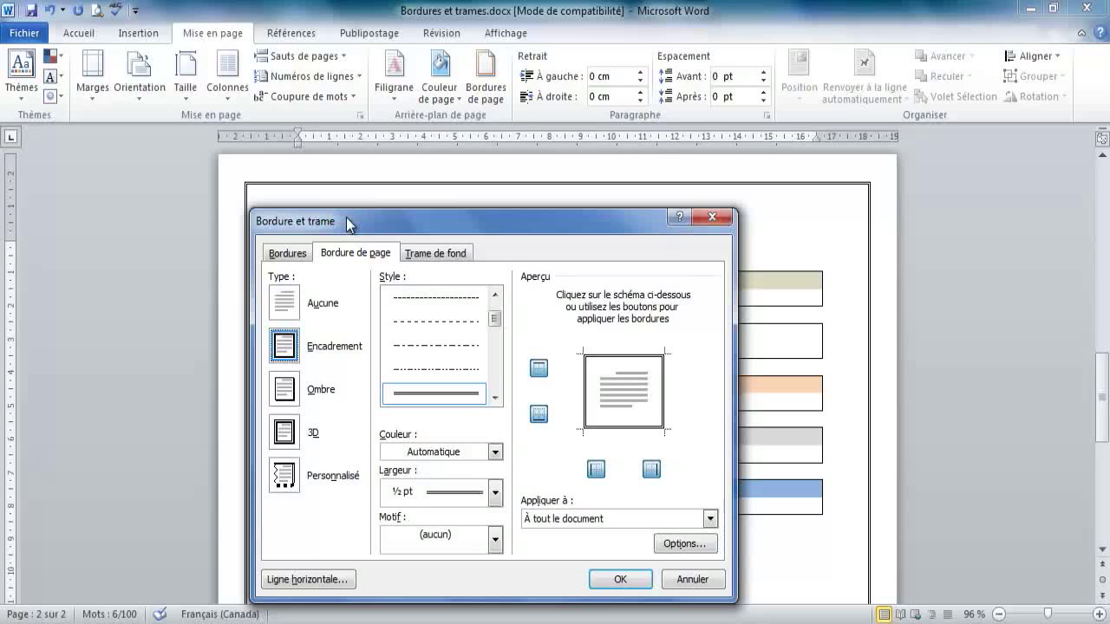
left_click(473, 253)
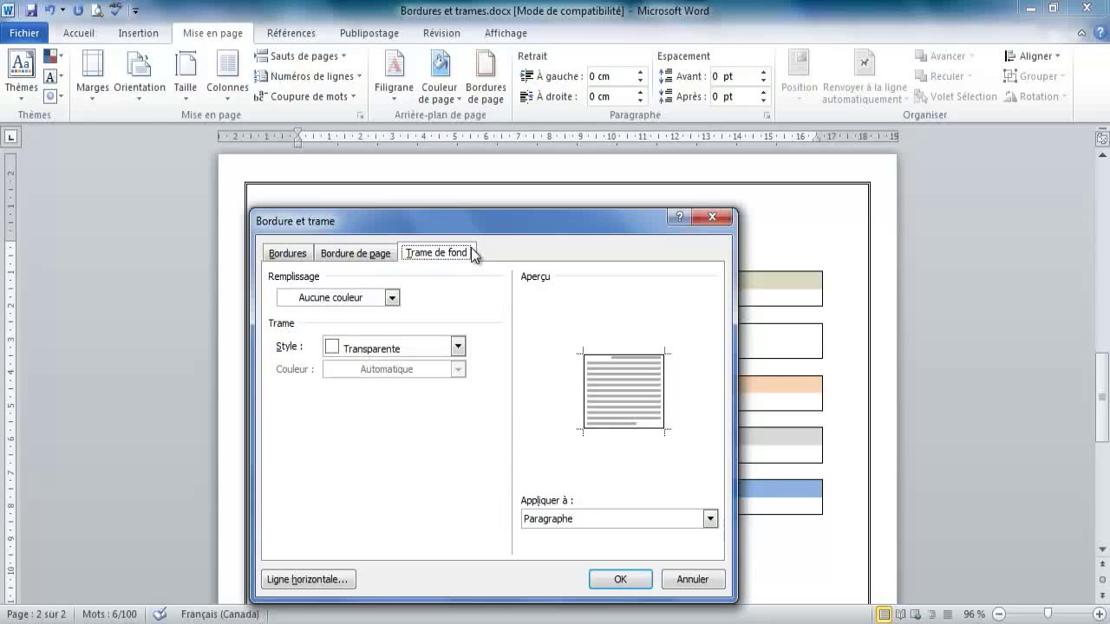
left_click(393, 298)
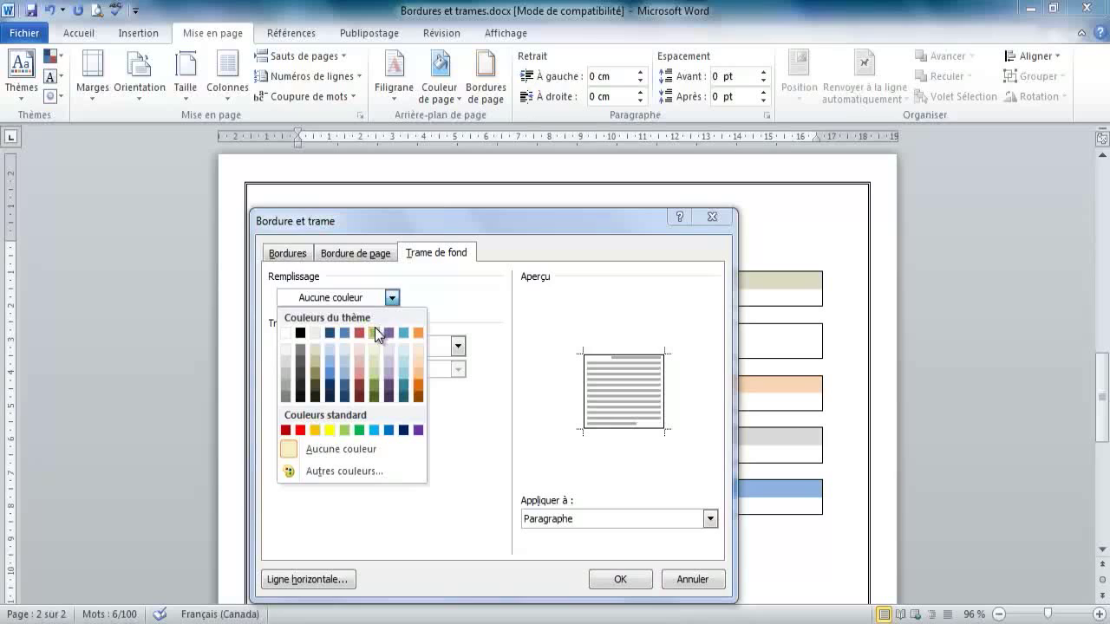
left_click(375, 329)
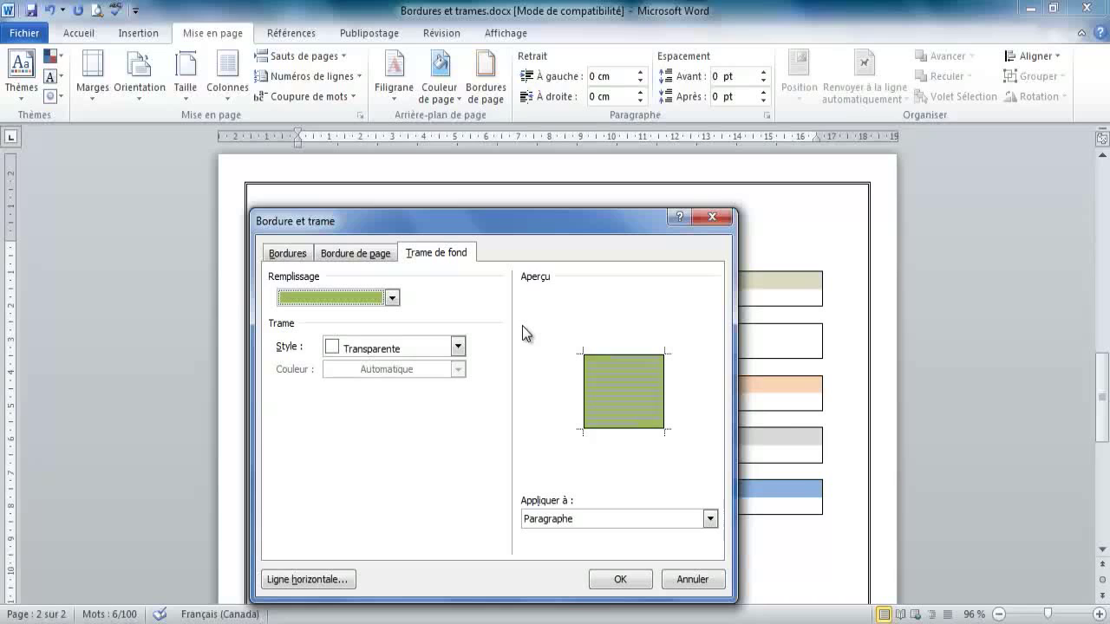
- Keep the shading pattern style Transparente, apply the green fill to Paragraphe, and deselect the Mardi line
left_click(459, 348)
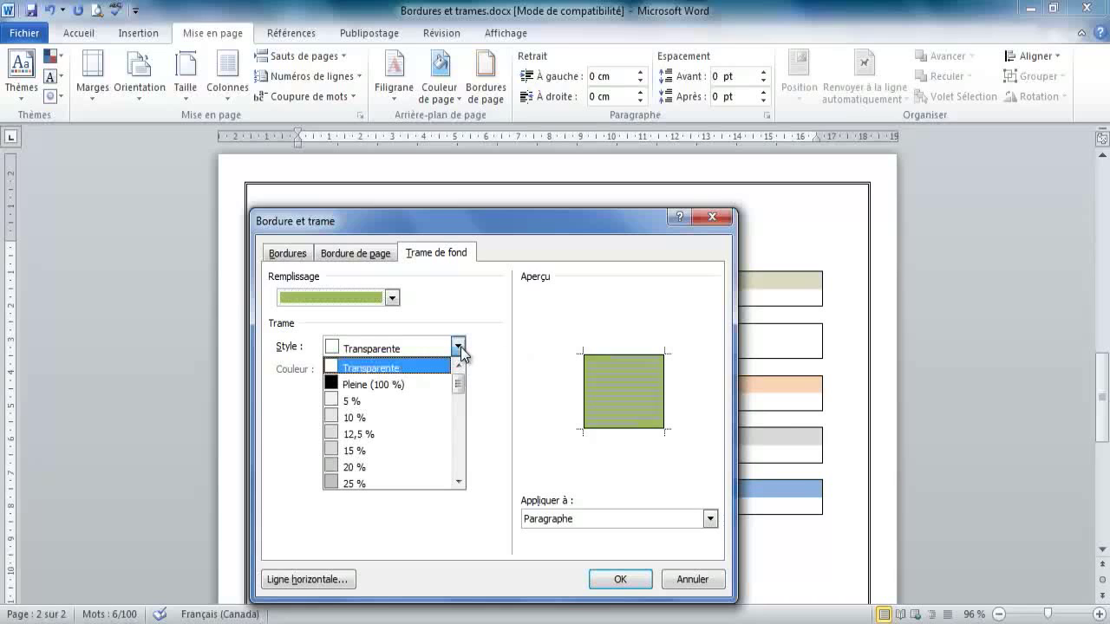
mouse_move(458, 384)
left_mouse_down()
mouse_move(457, 465)
mouse_move(460, 345)
left_mouse_up()
left_click(459, 345)
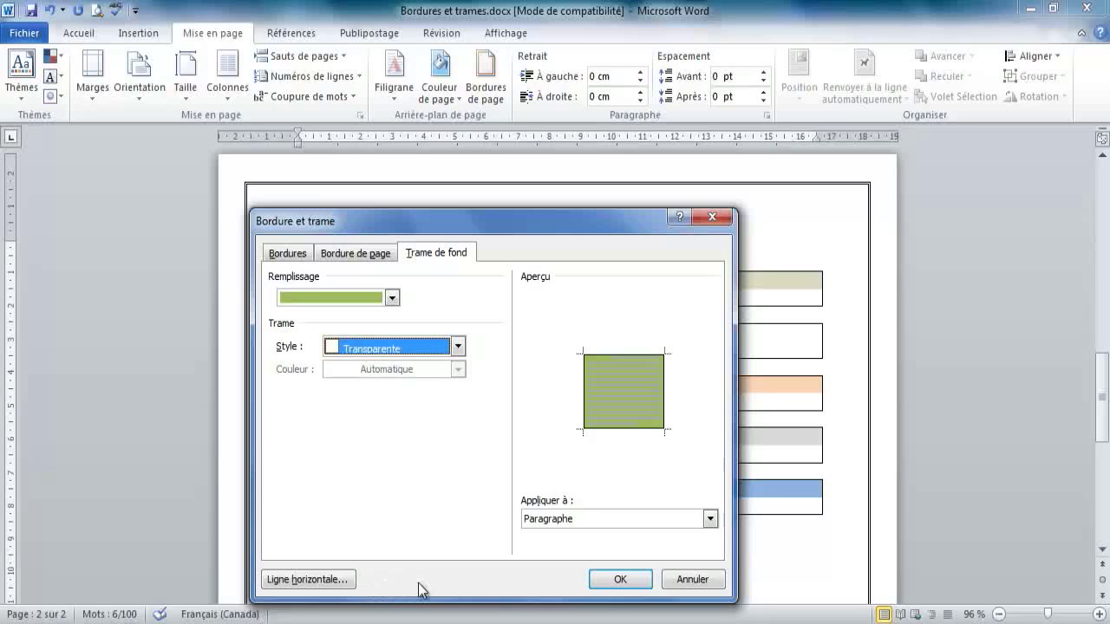
left_click(709, 520)
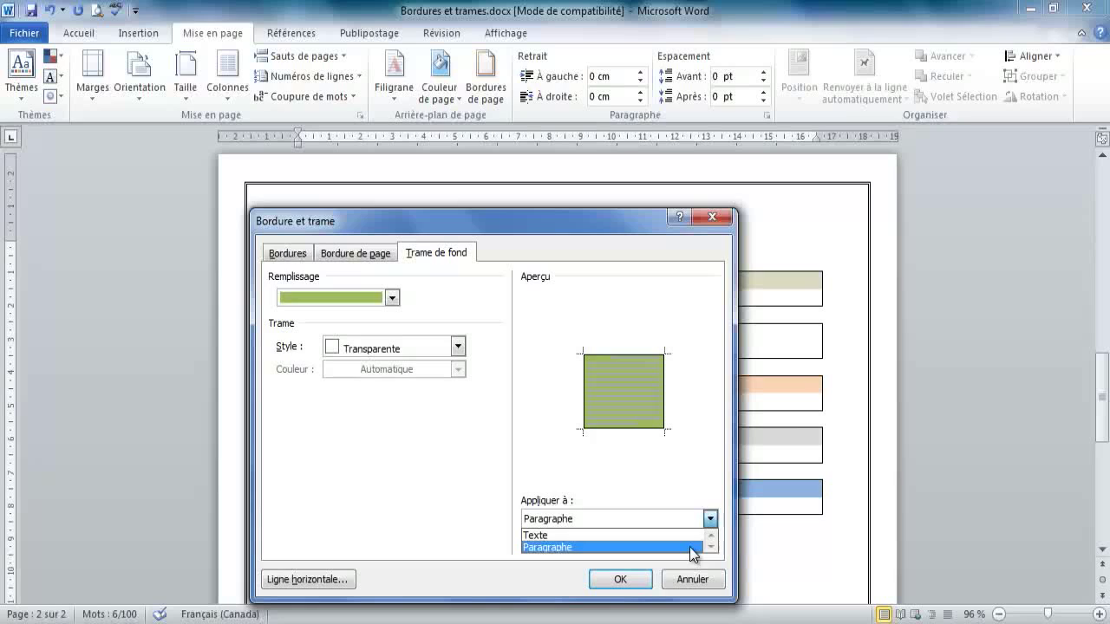
left_click(693, 548)
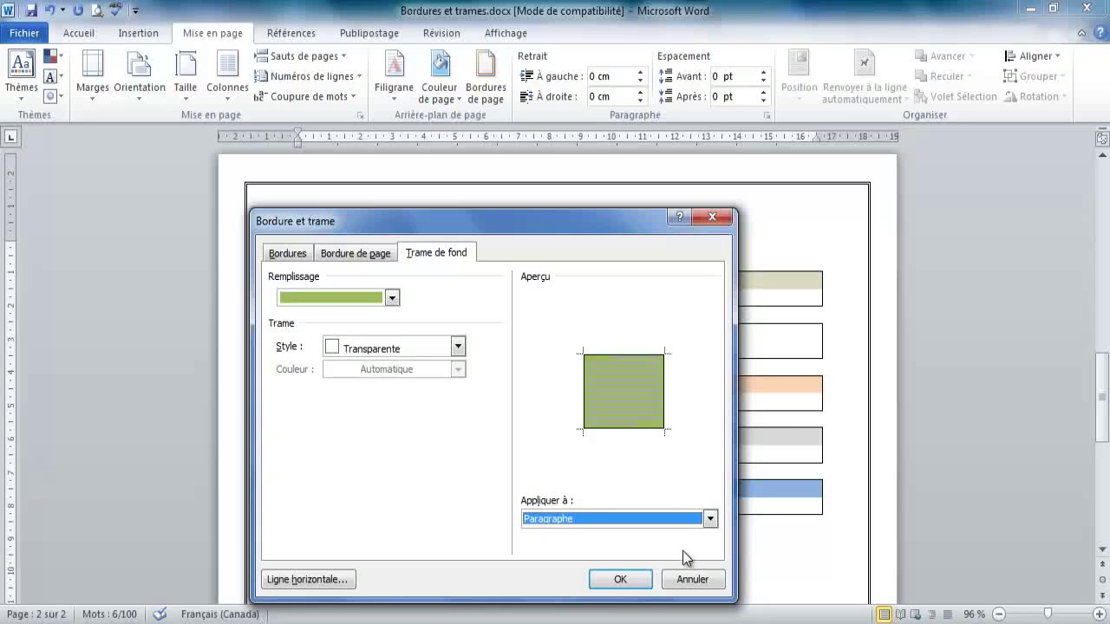
left_click(636, 581)
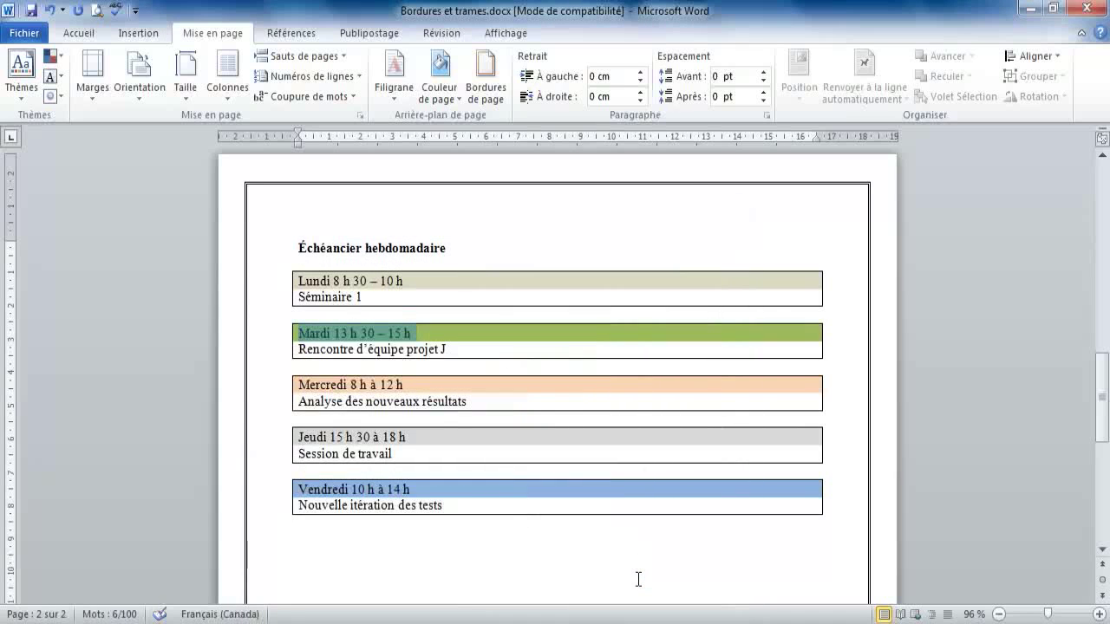
left_click(301, 252)
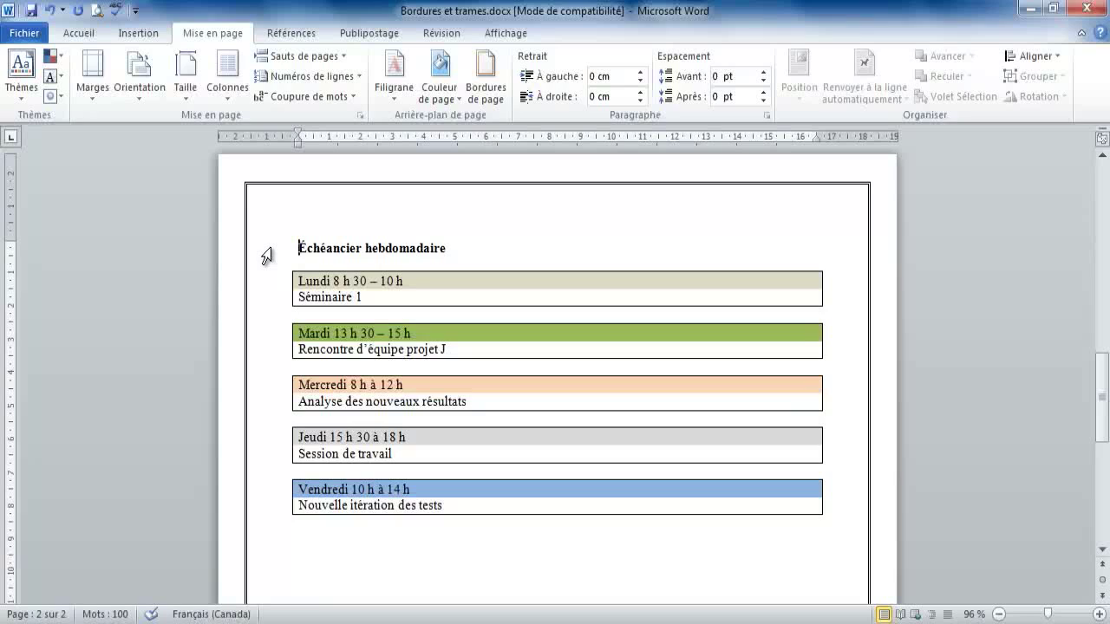